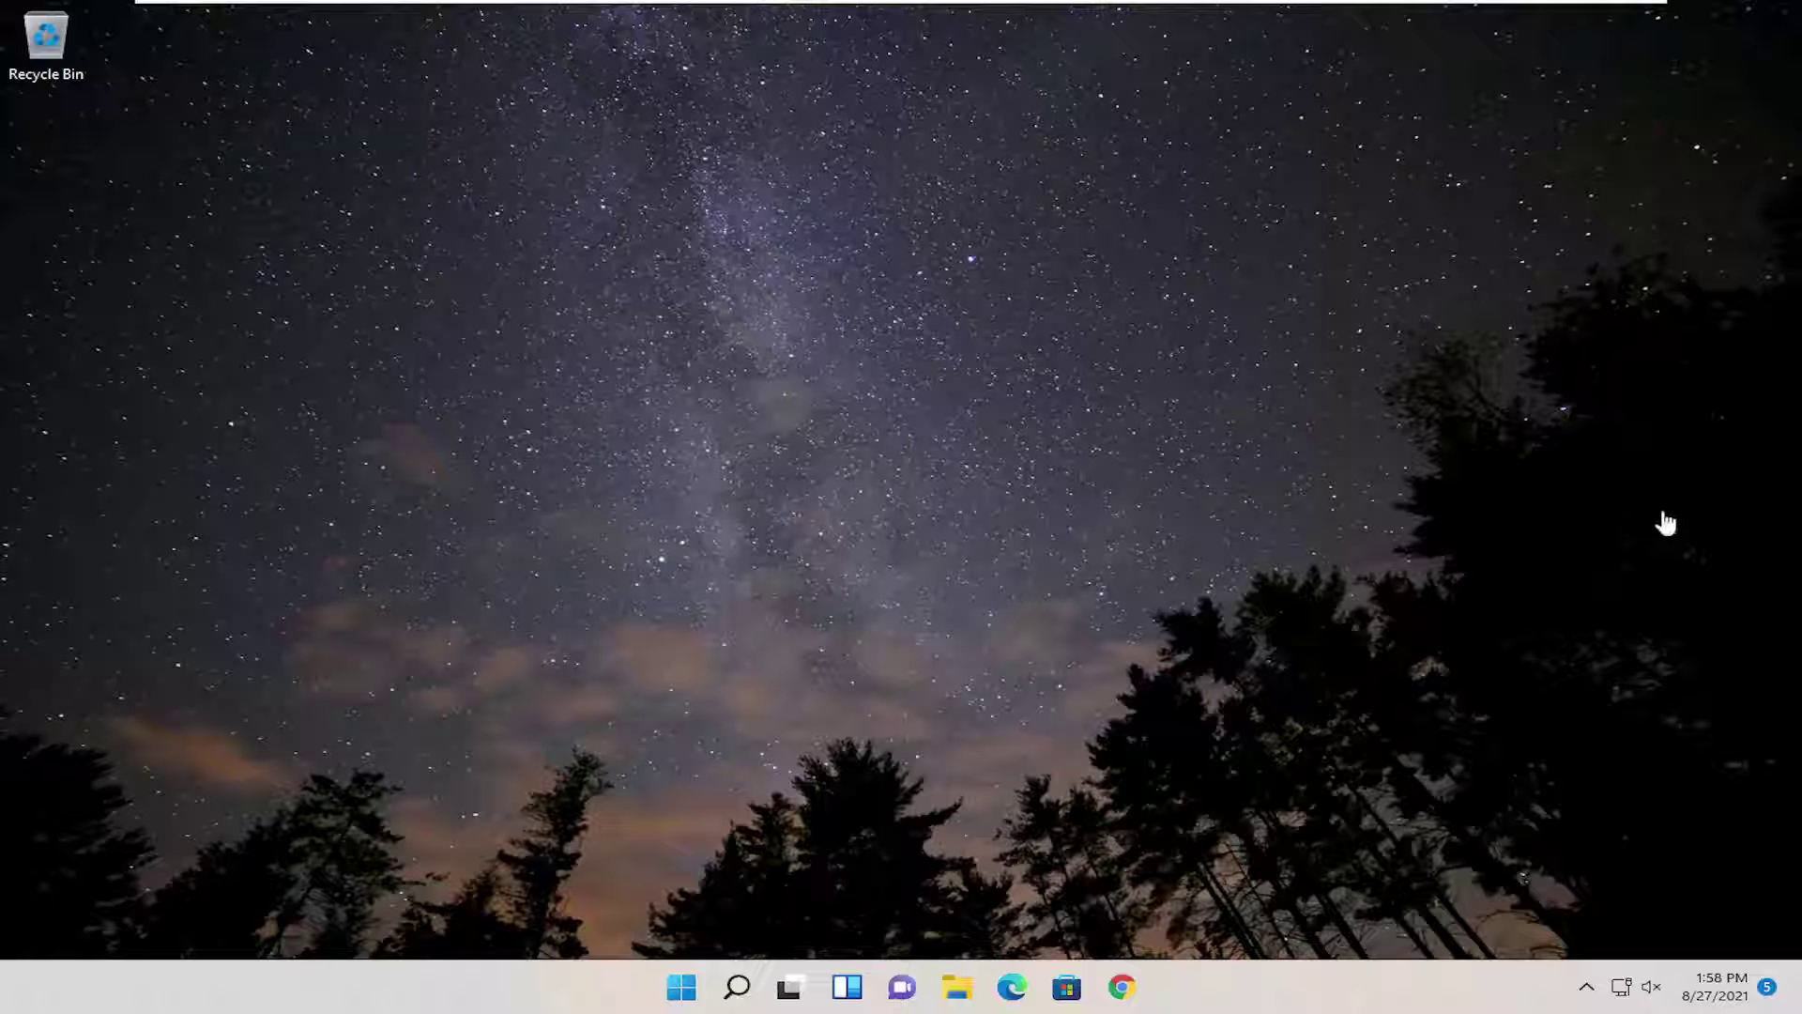
Search Windows for 'settings' and launch the Settings app from the results
{"action": "left_click", "coordinate": [735, 987]}
{"action": "type", "text": "settings"}
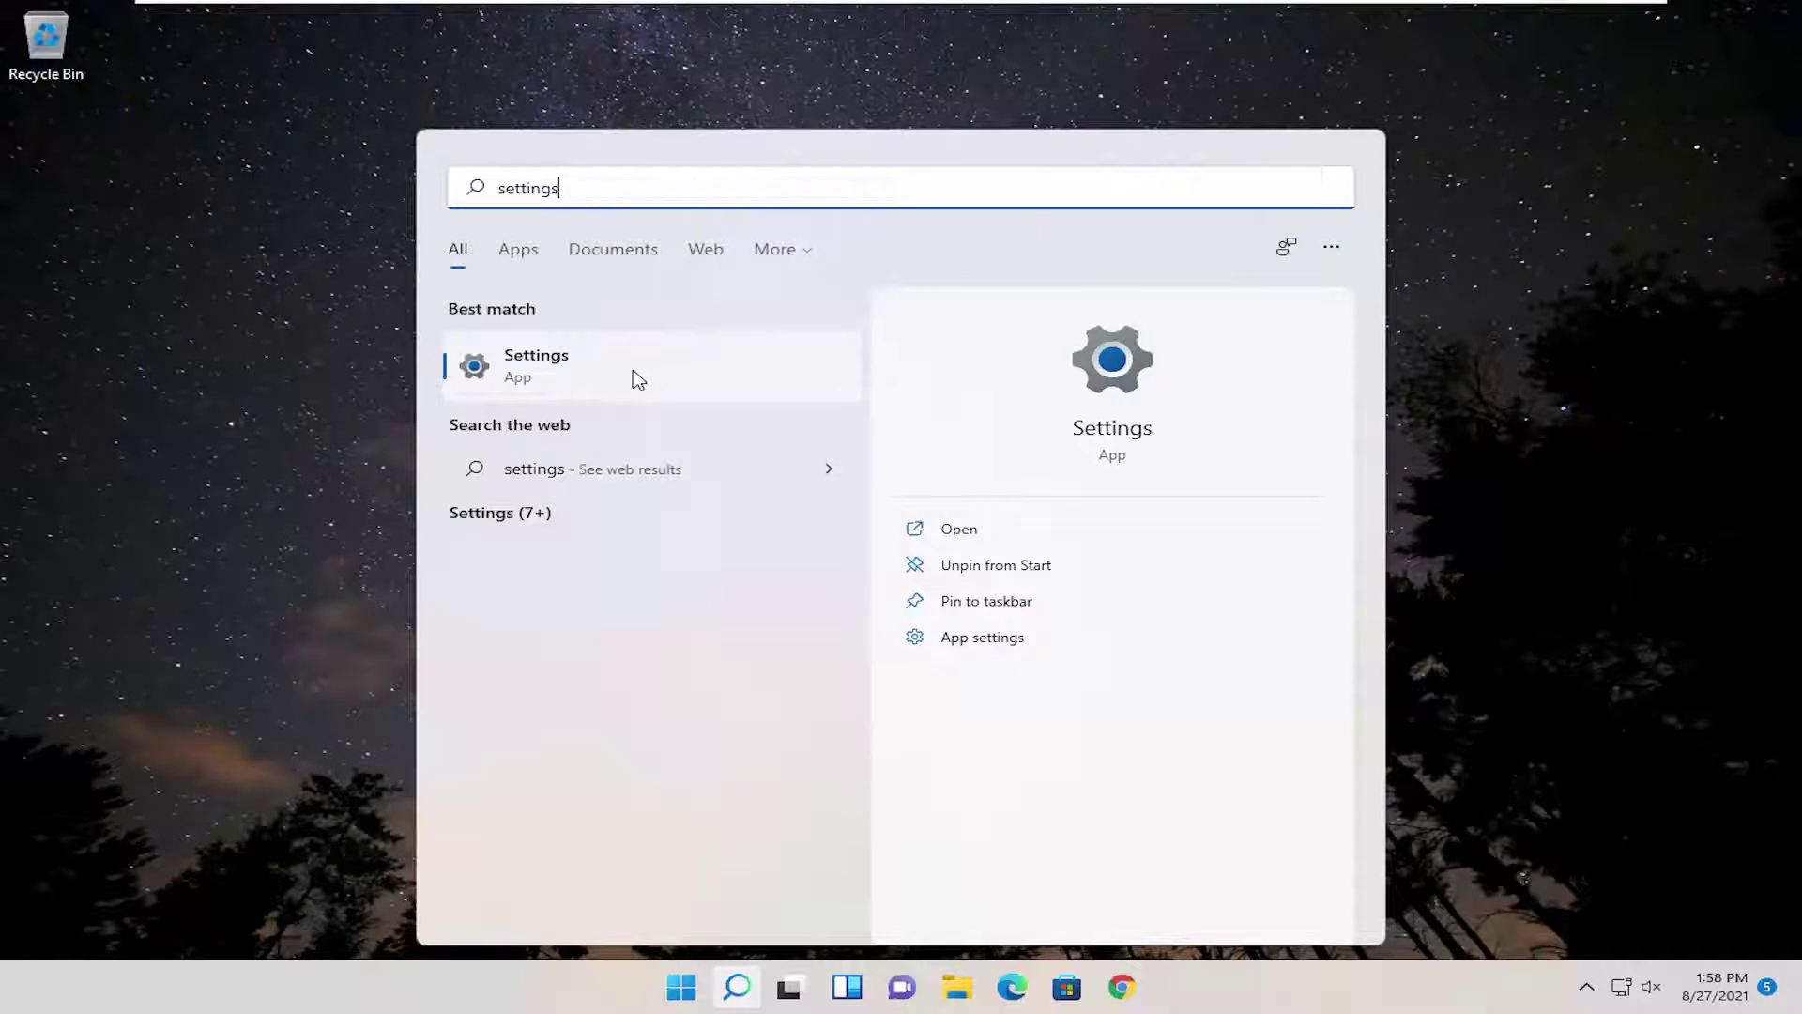
{"action": "left_click", "coordinate": [636, 377]}
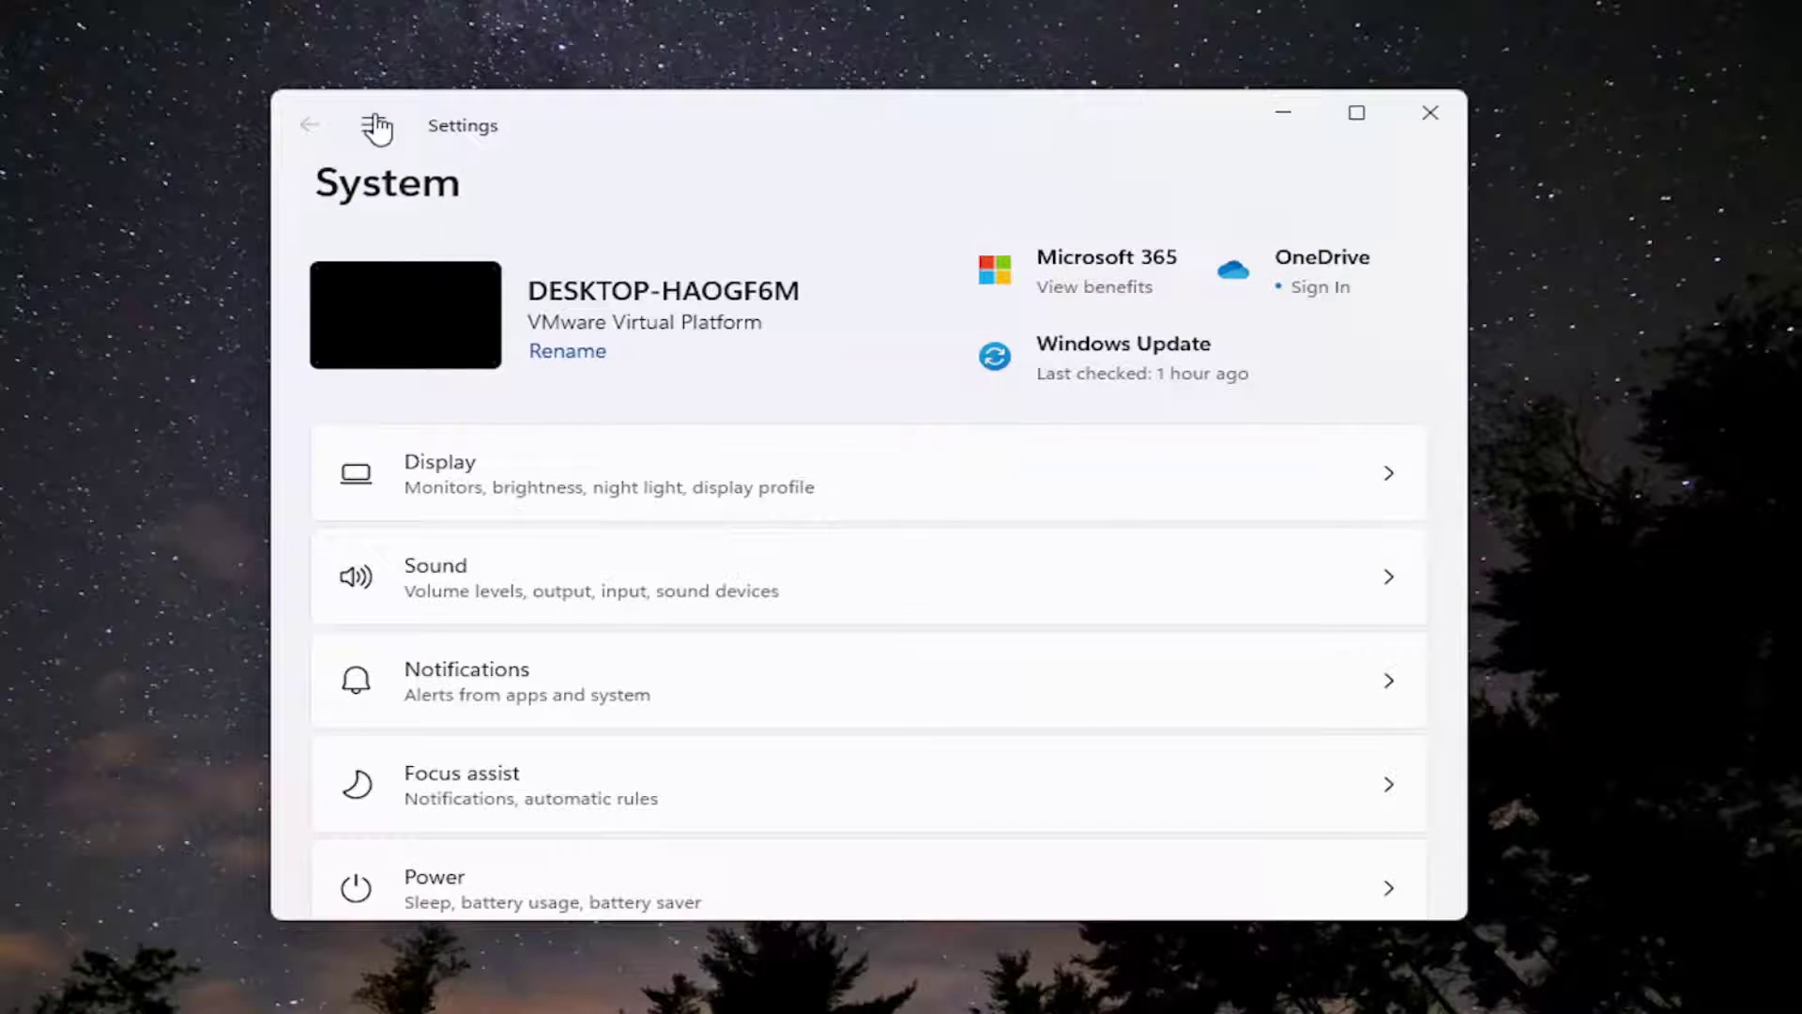
{"action": "left_click", "coordinate": [370, 128]}
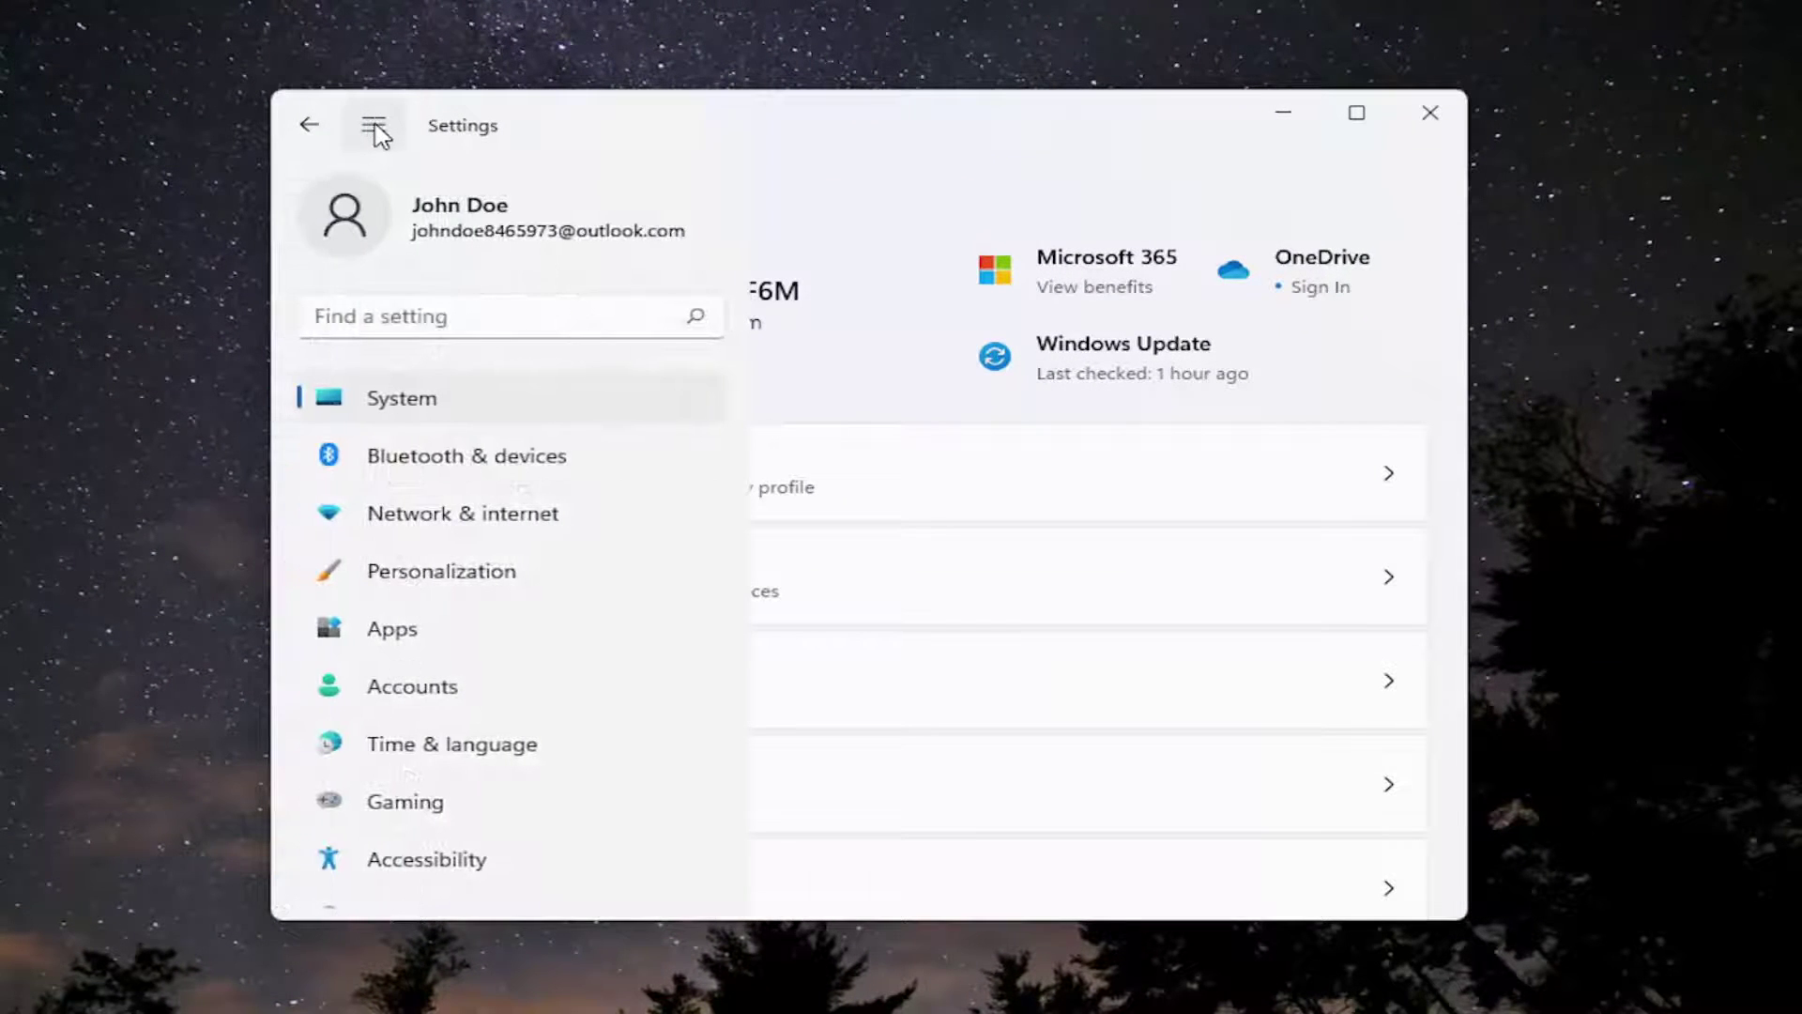
{"action": "left_click", "coordinate": [389, 416]}
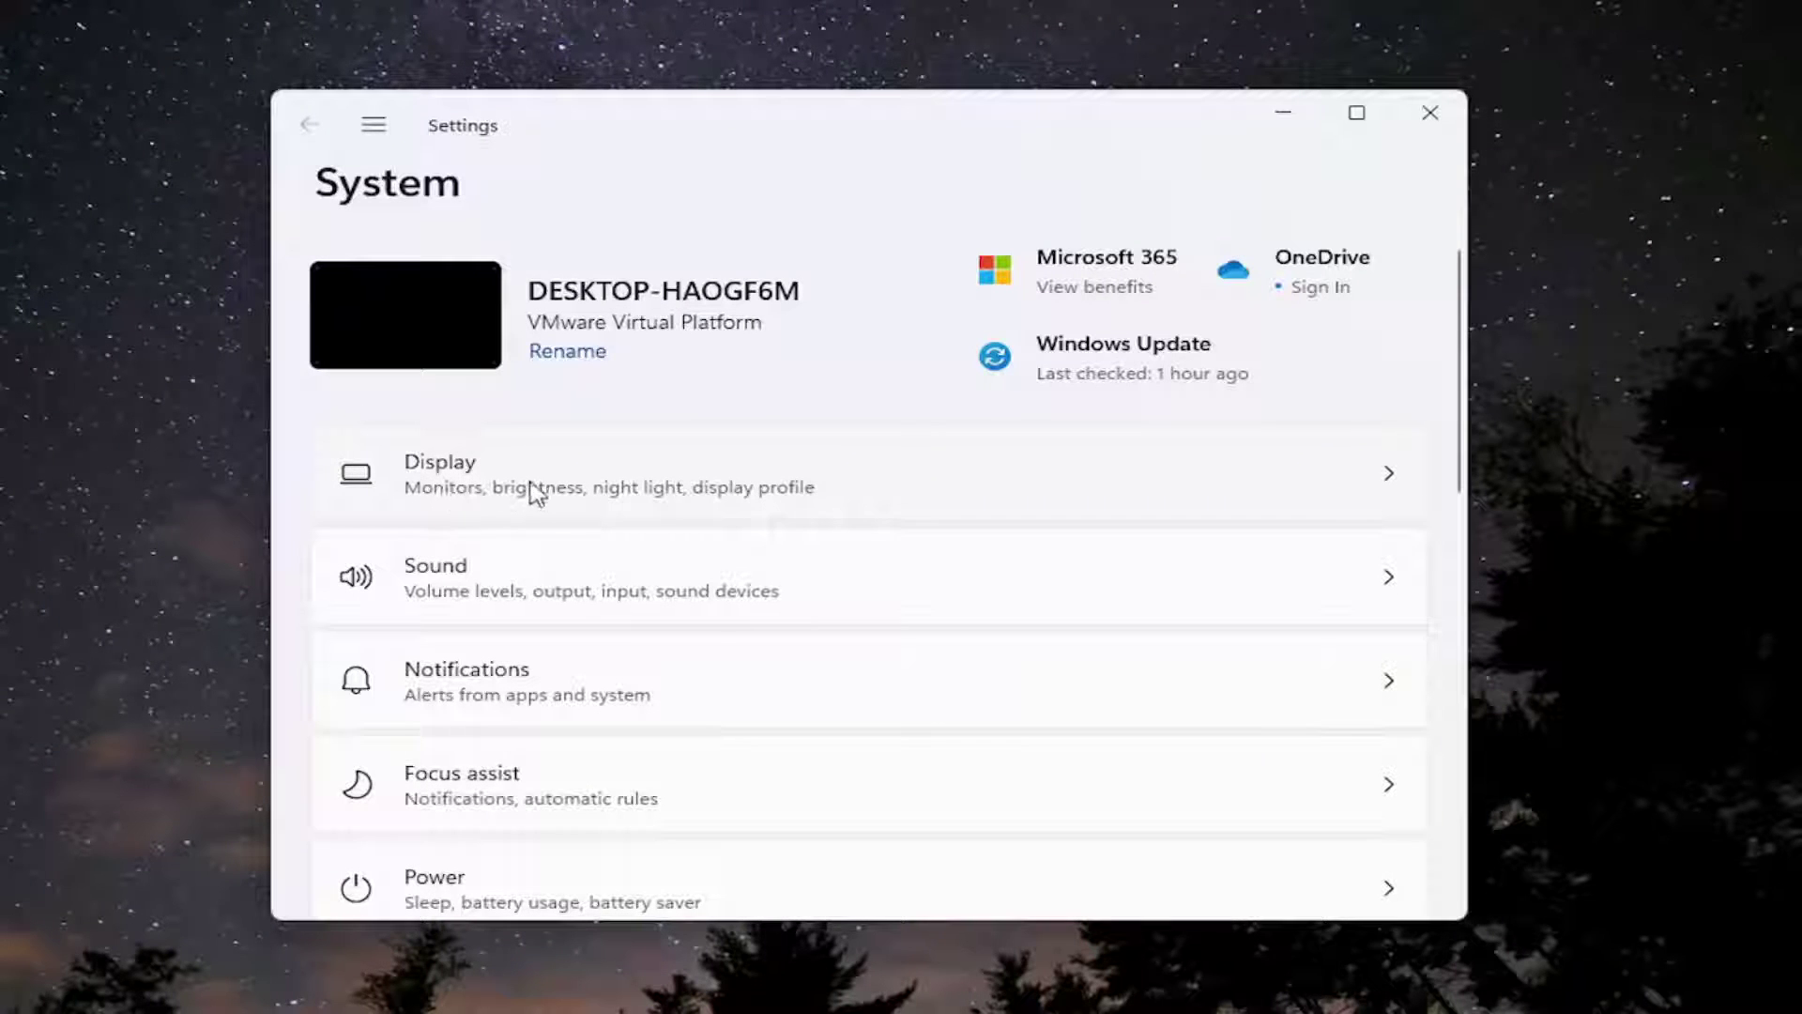
Open the Display page from the System settings
{"action": "left_click", "coordinate": [501, 493]}
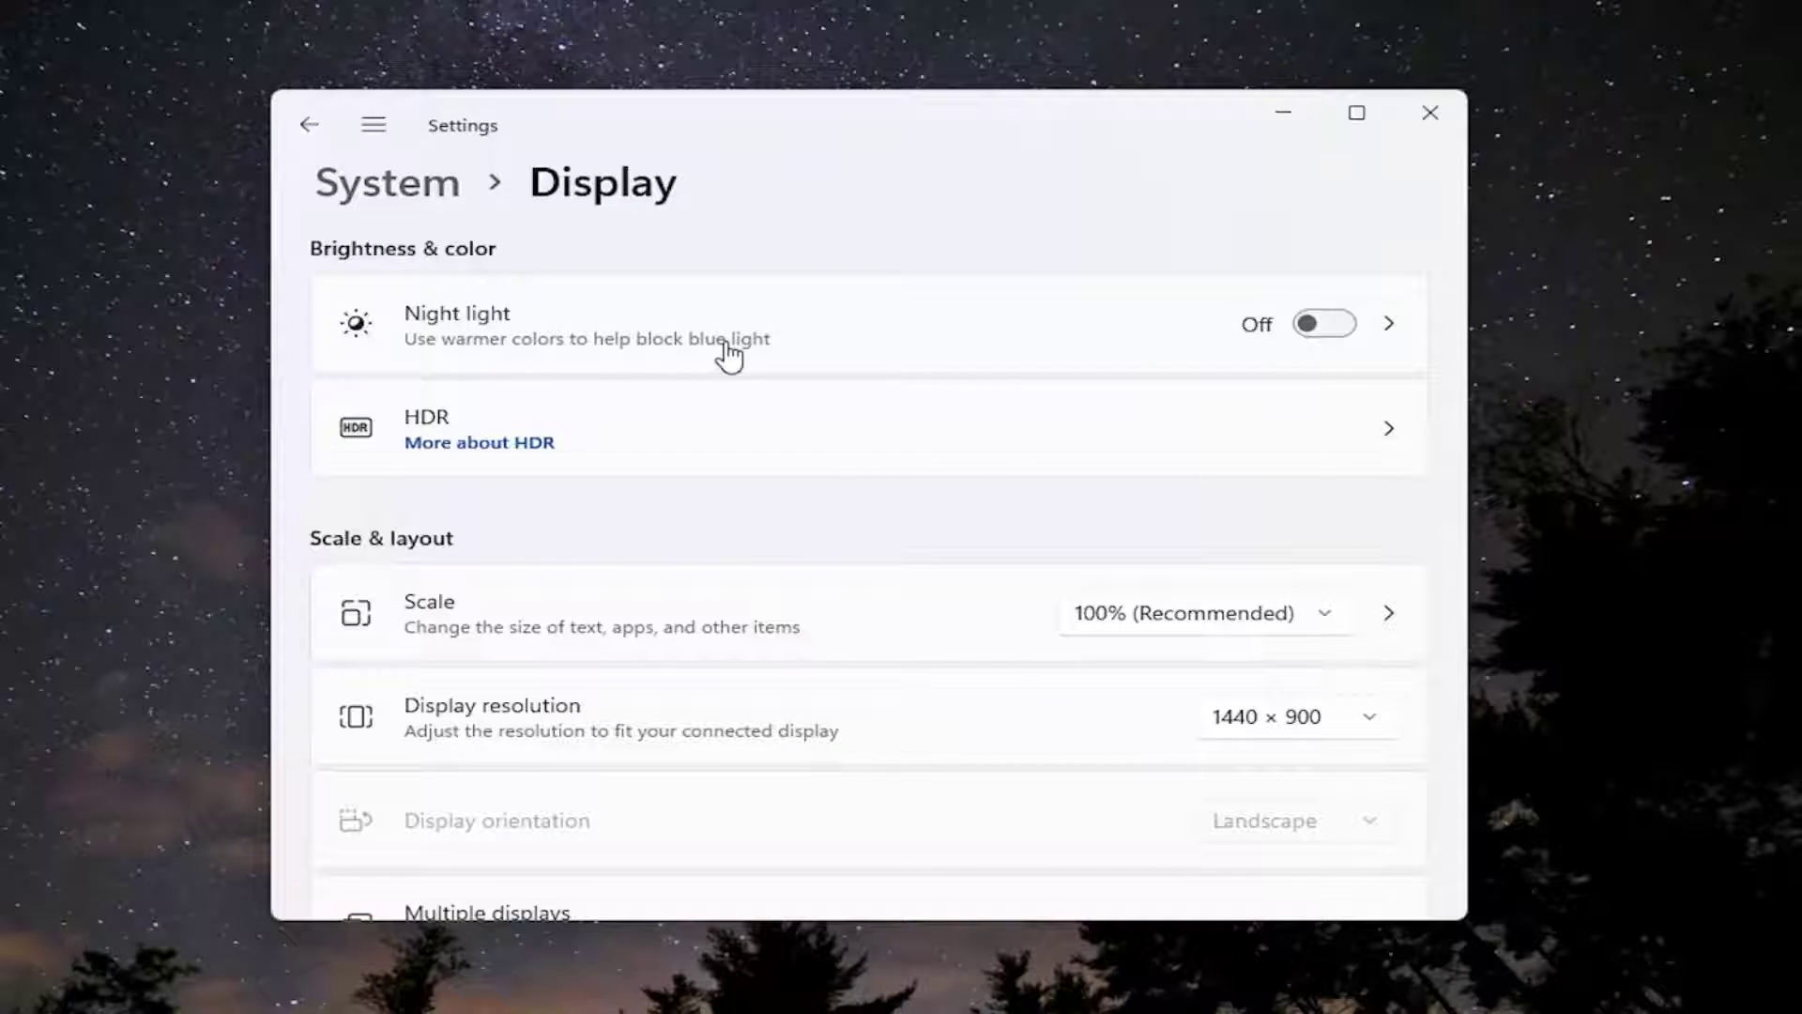
{"action": "scroll", "coordinate": [800, 505], "scroll_direction": "down", "scroll_amount": 2}
{"action": "scroll", "coordinate": [801, 505], "scroll_direction": "down", "scroll_amount": 2}
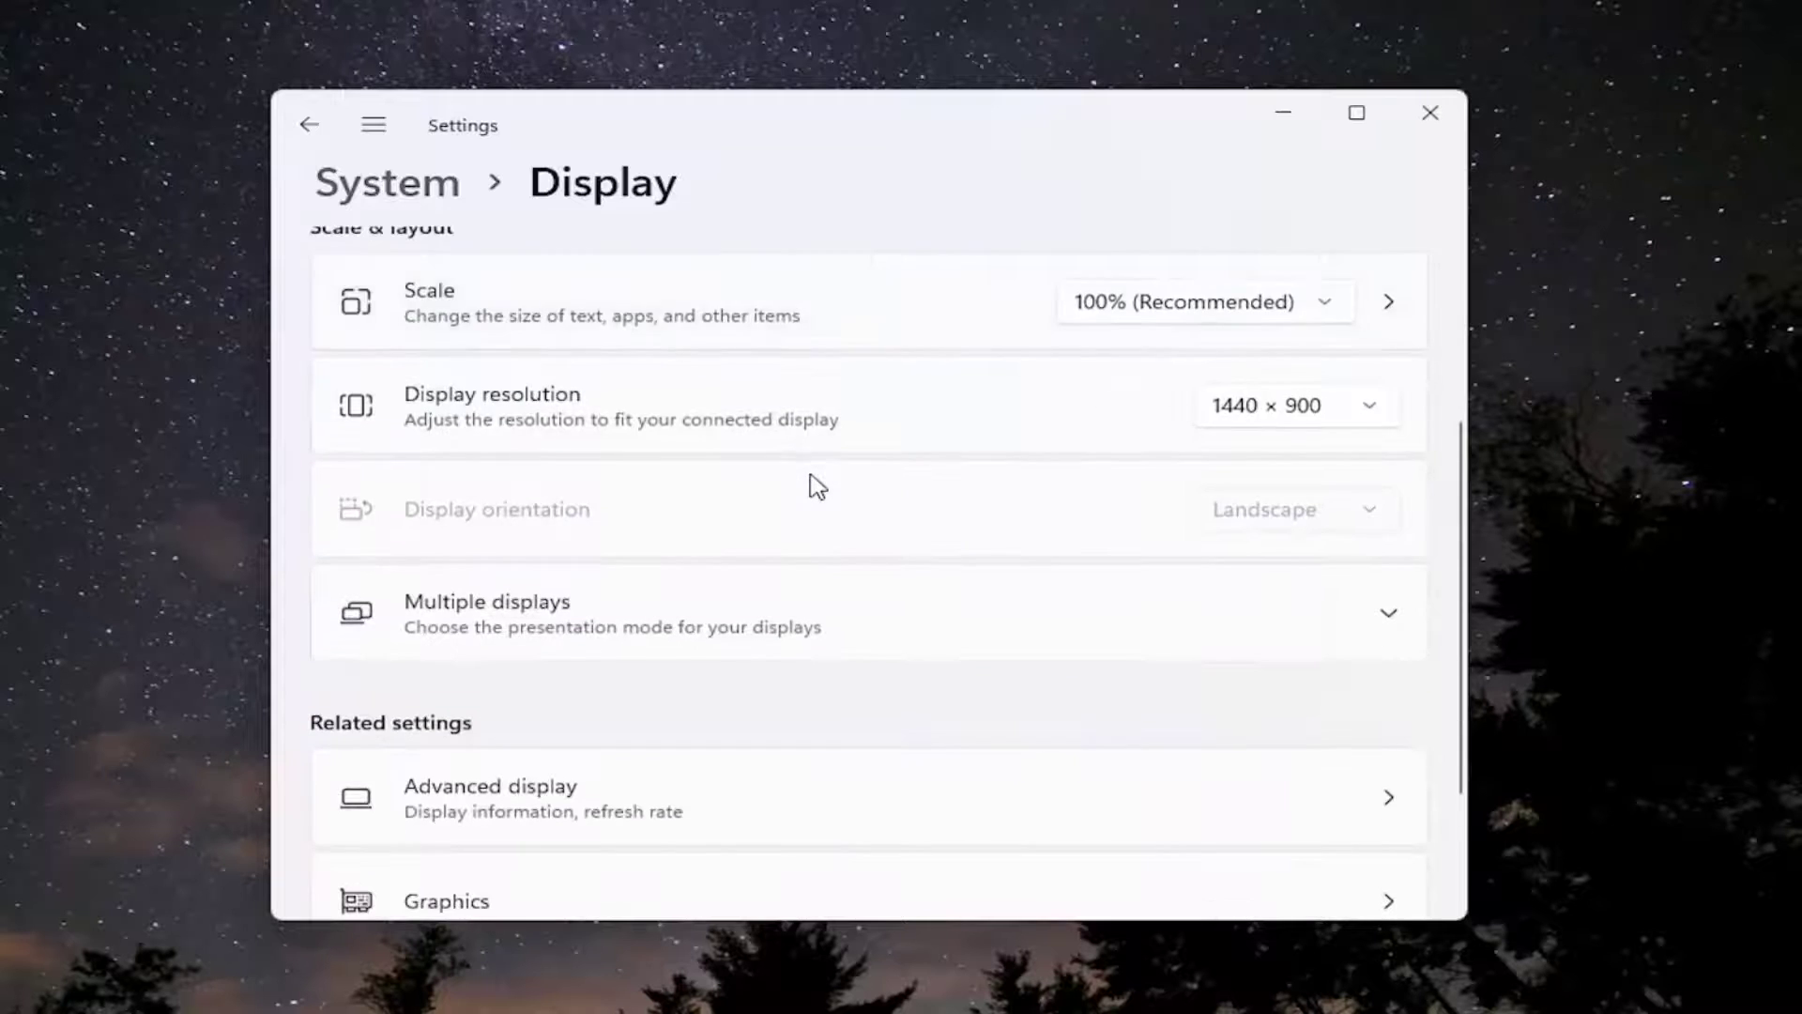
{"action": "scroll", "coordinate": [801, 504], "scroll_direction": "down", "scroll_amount": 3}
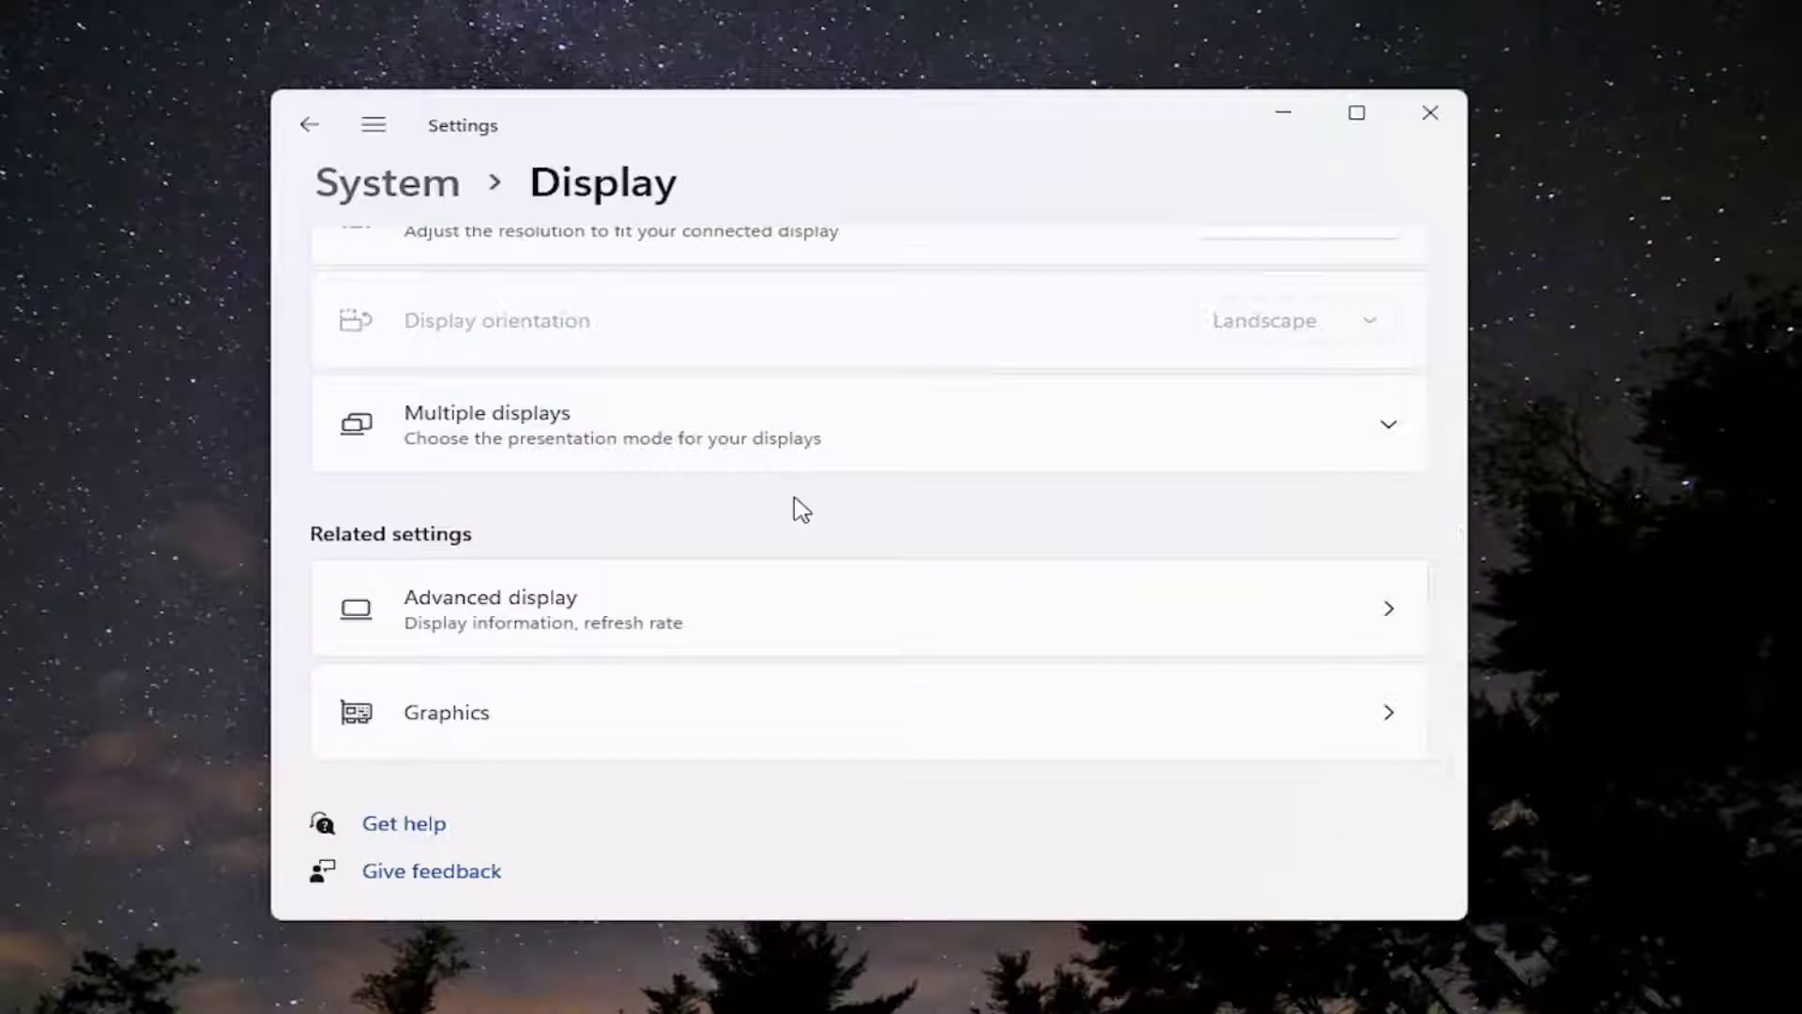
{"action": "scroll", "coordinate": [800, 504], "scroll_direction": "up", "scroll_amount": 6}
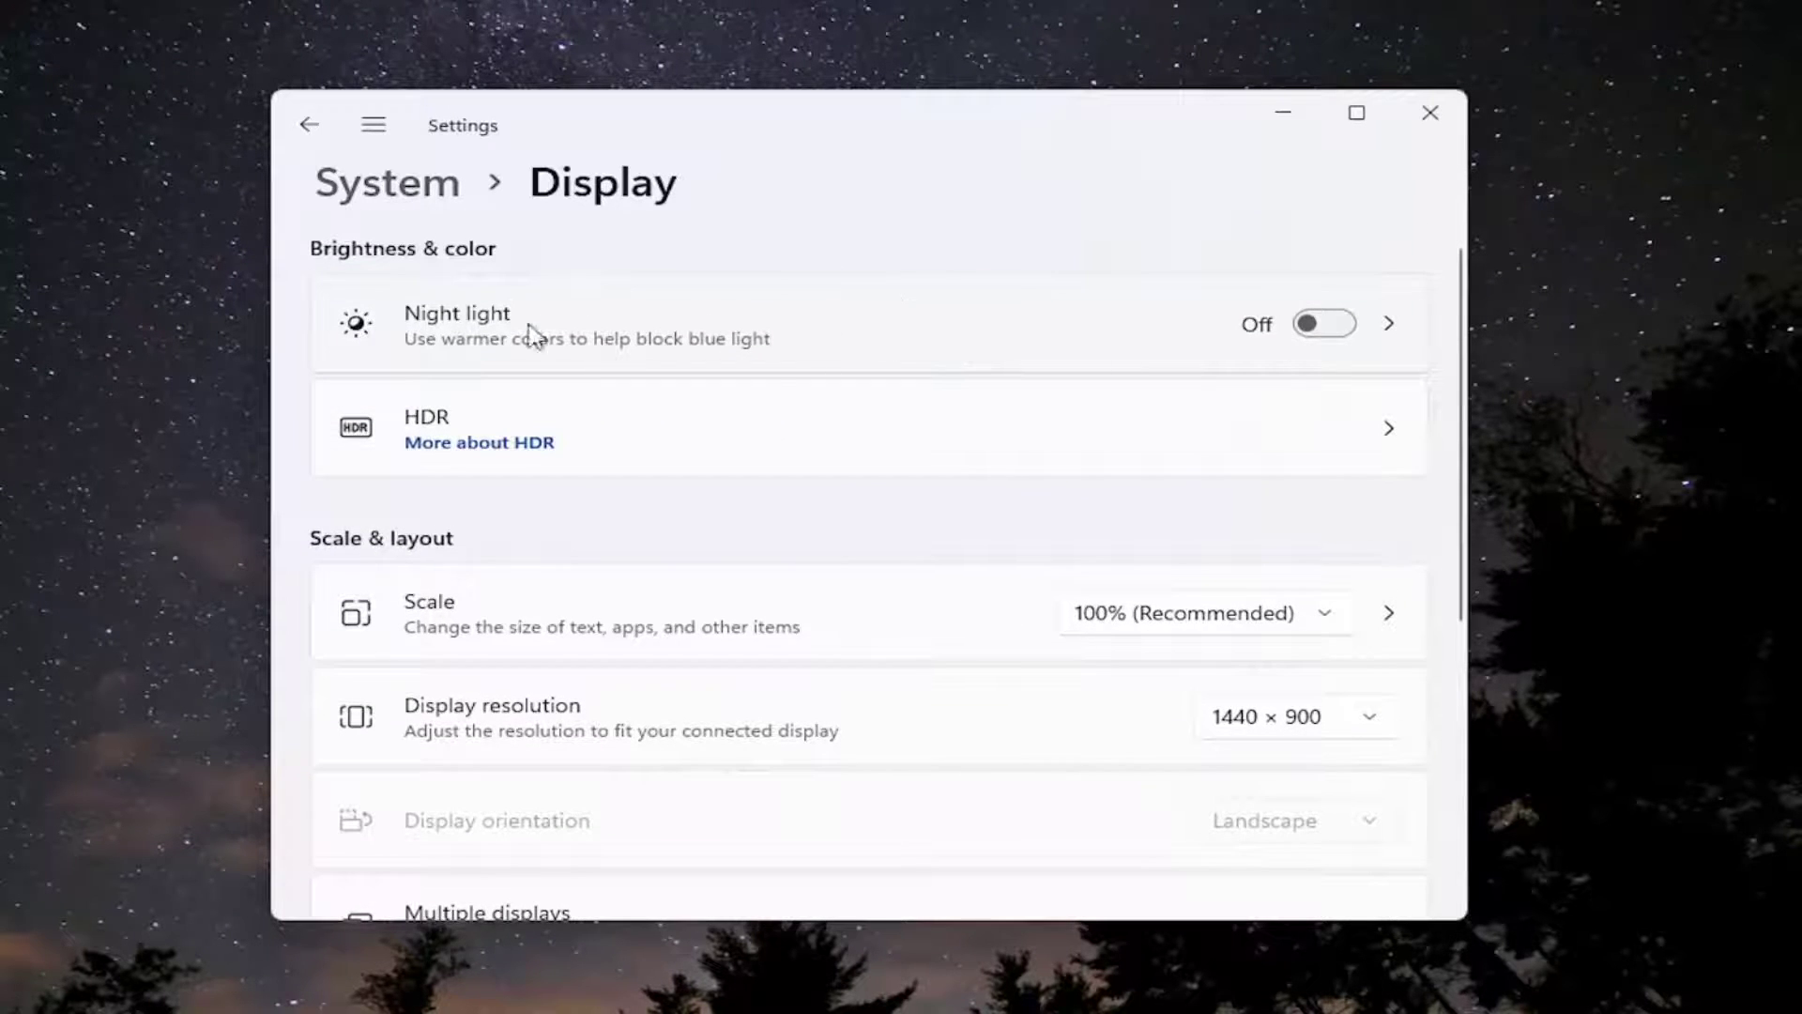
View the Night light page, then go back to the Display page
{"action": "left_click", "coordinate": [862, 332]}
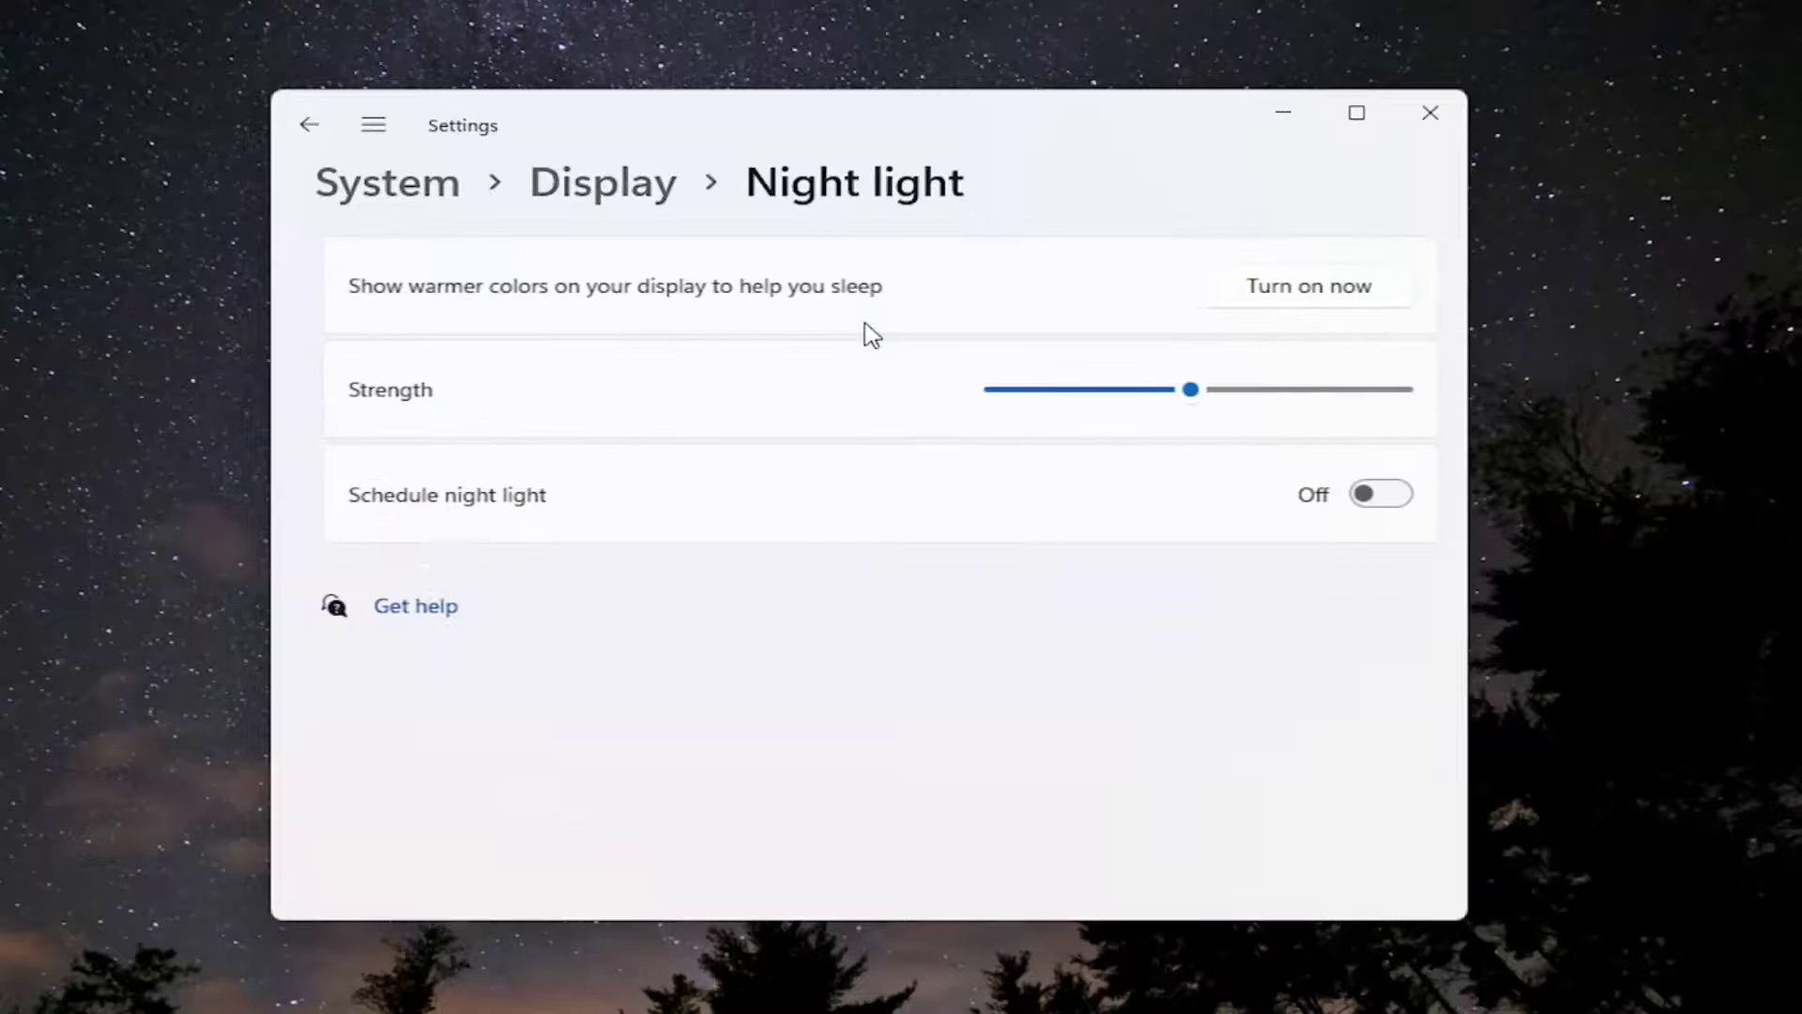
{"action": "left_click", "coordinate": [306, 128]}
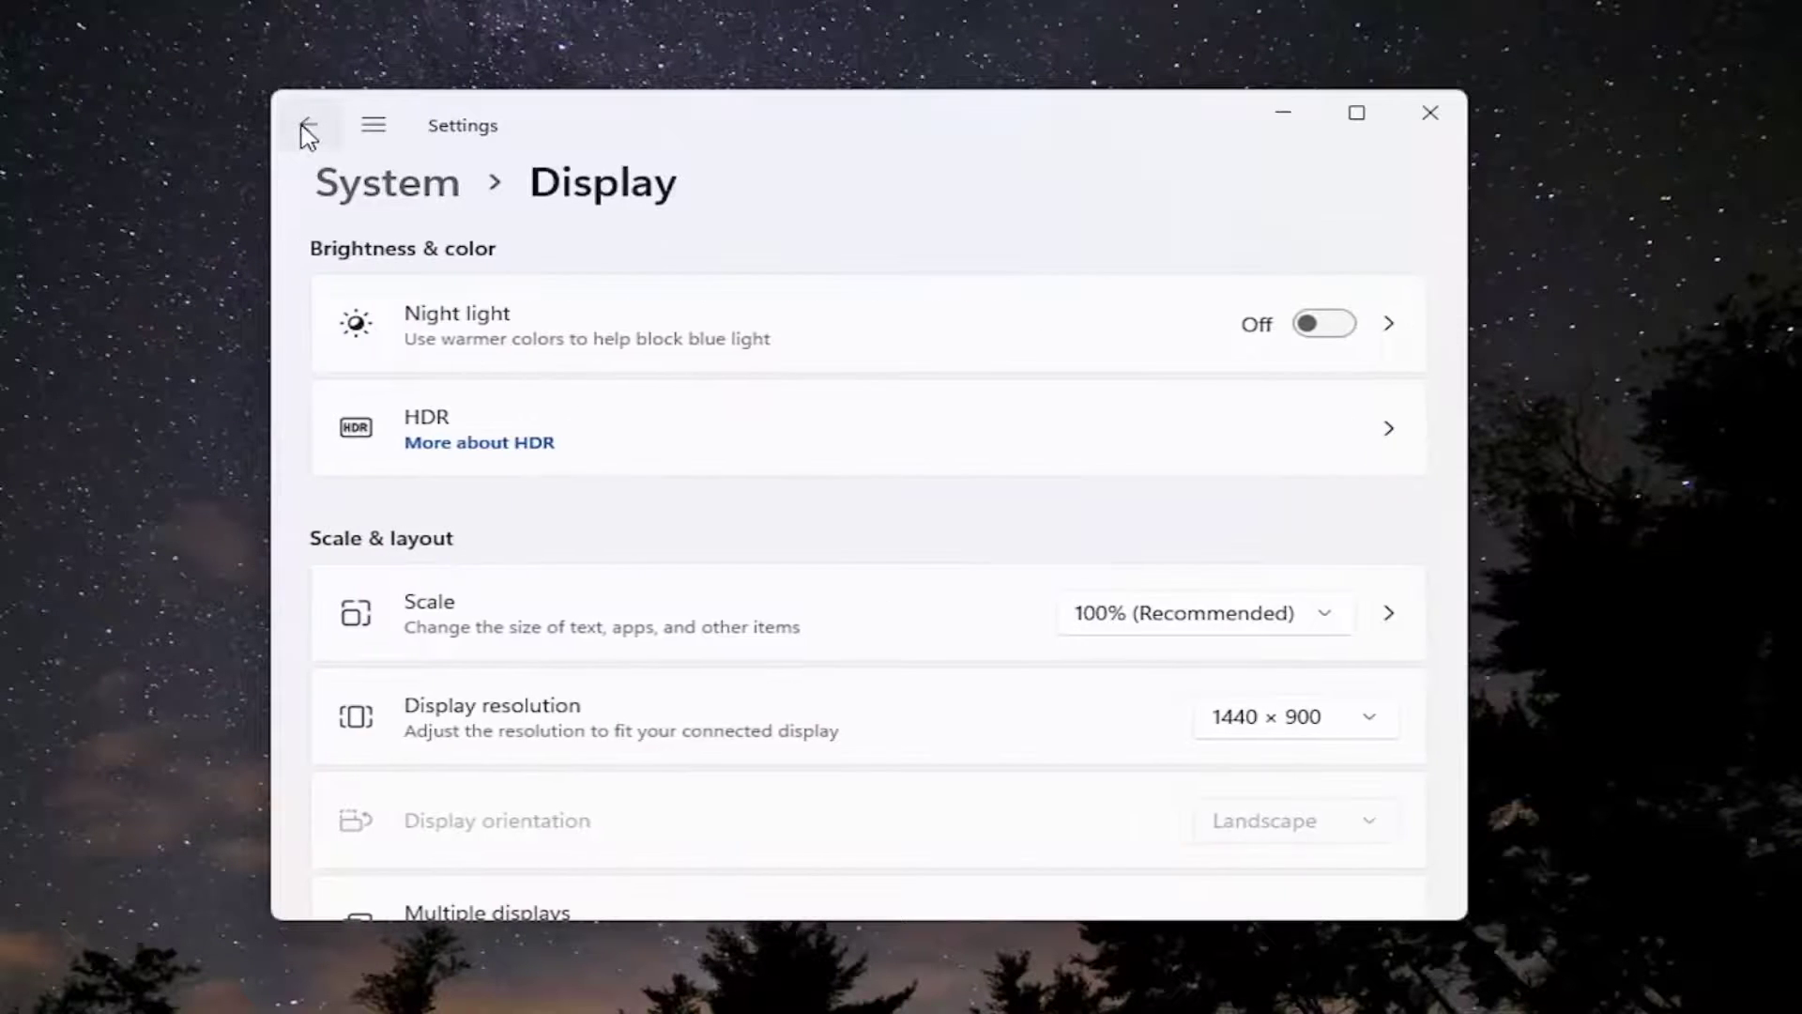